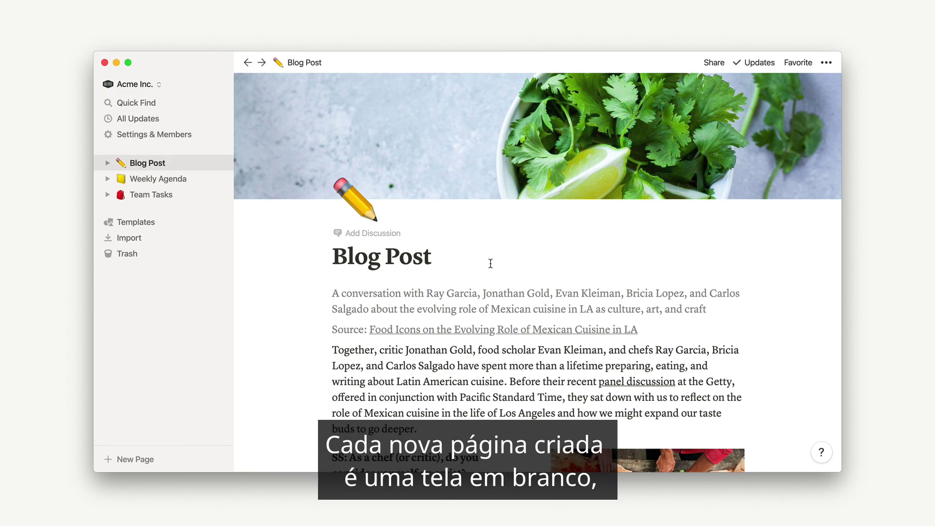
- Look through the Blog Post, Weekly Agenda and Team Tasks pages in the sidebar
left_click(490, 263)
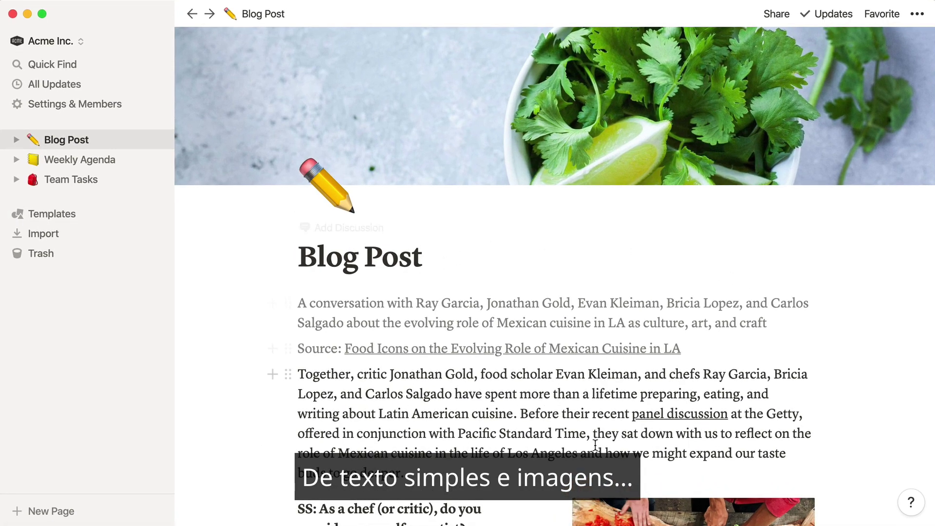
left_click(91, 158)
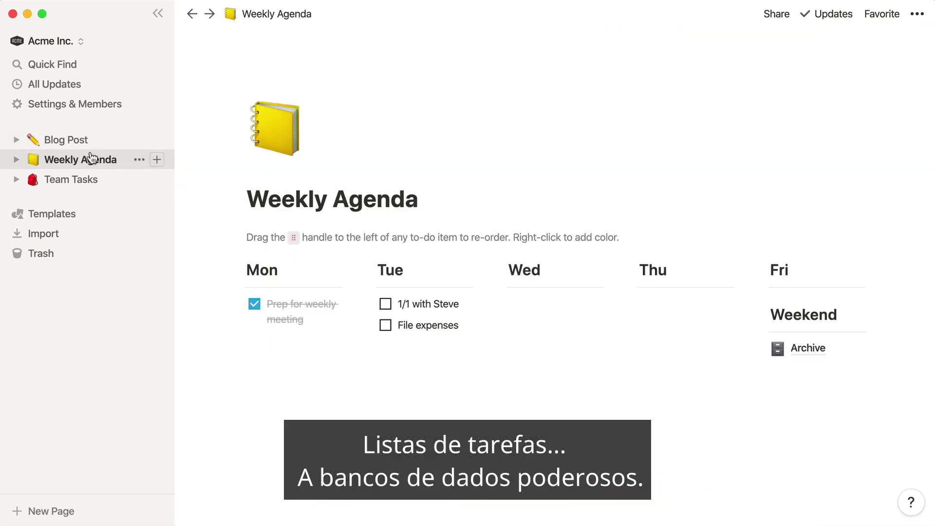
left_click(90, 183)
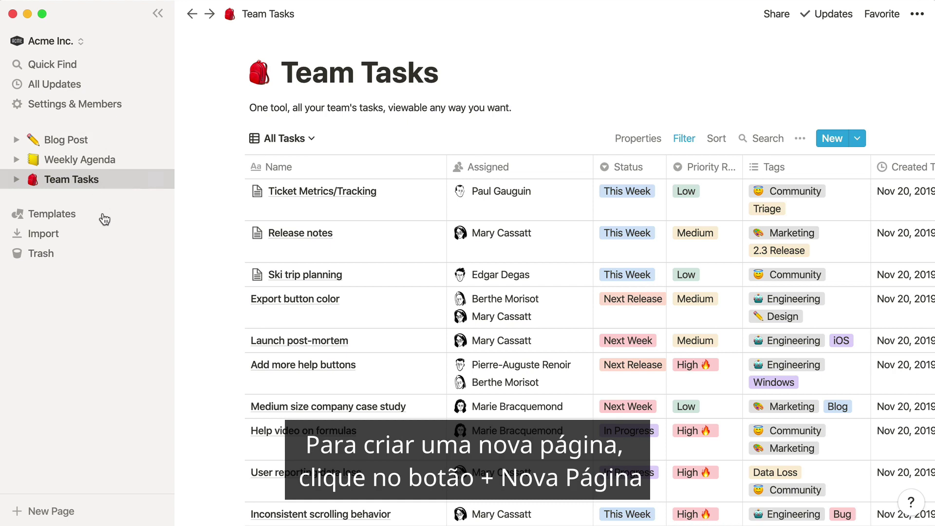
- Create a new untitled page from + New Page, opening its template choices
left_click(125, 510)
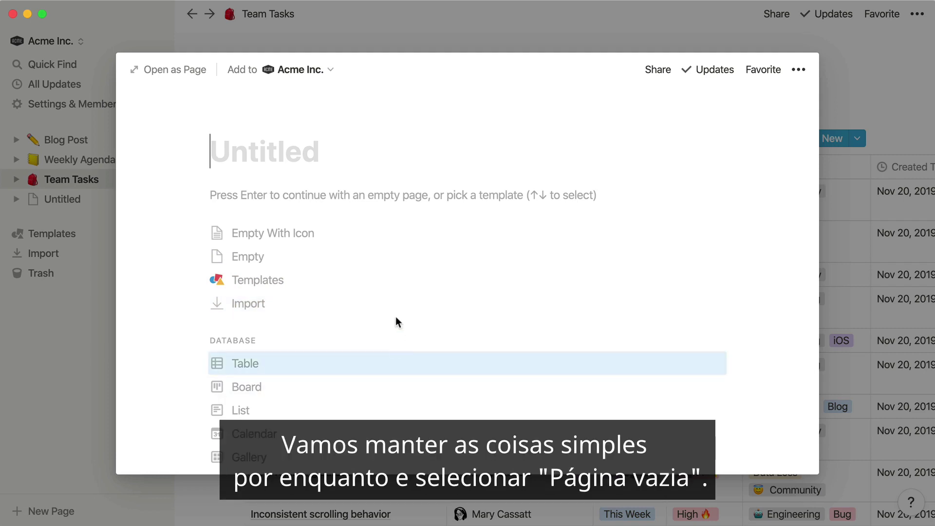
- Start an empty page titled 'New Page' with 'Hello world!' as its first line
left_click(393, 258)
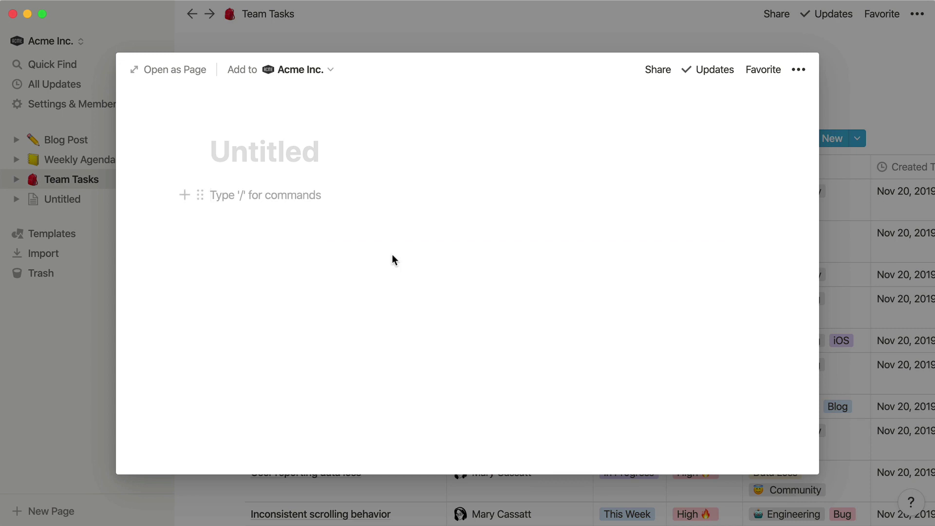
left_click(301, 151)
type("New ")
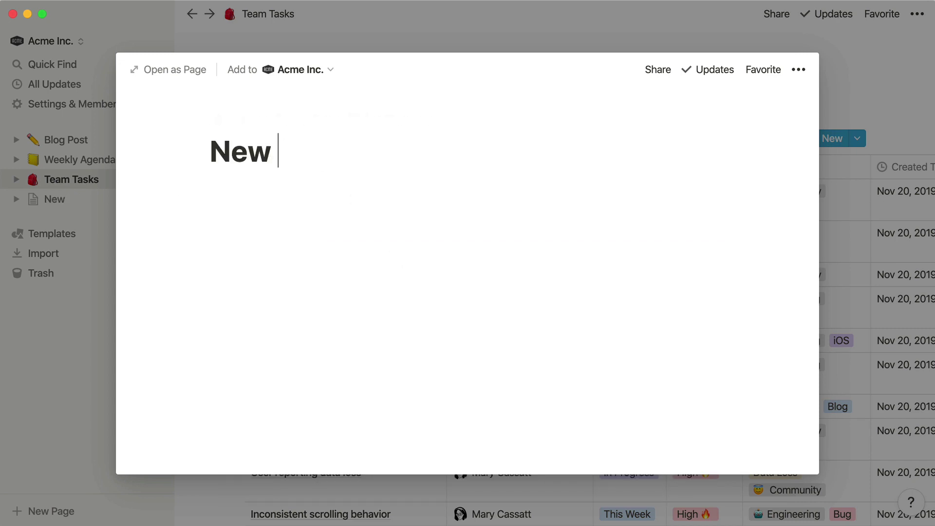
type("Page")
key("Return")
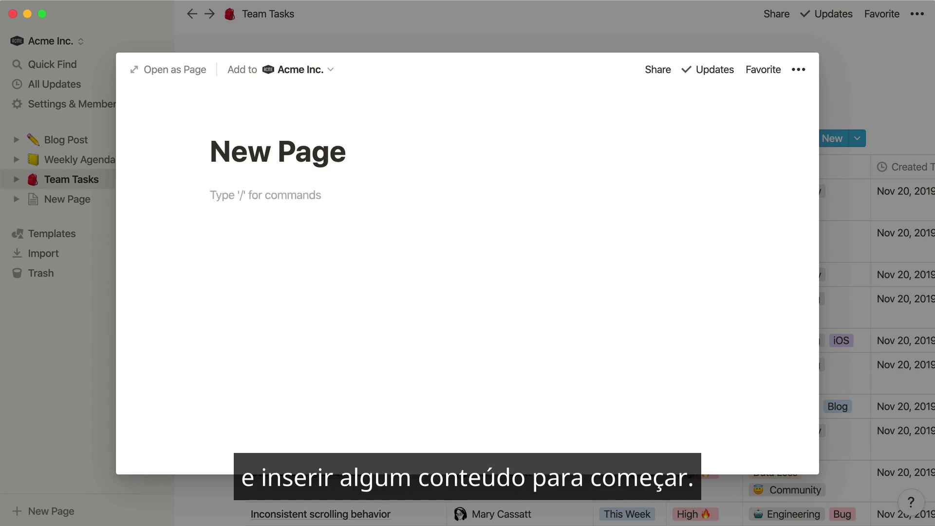
type("Hello world!")
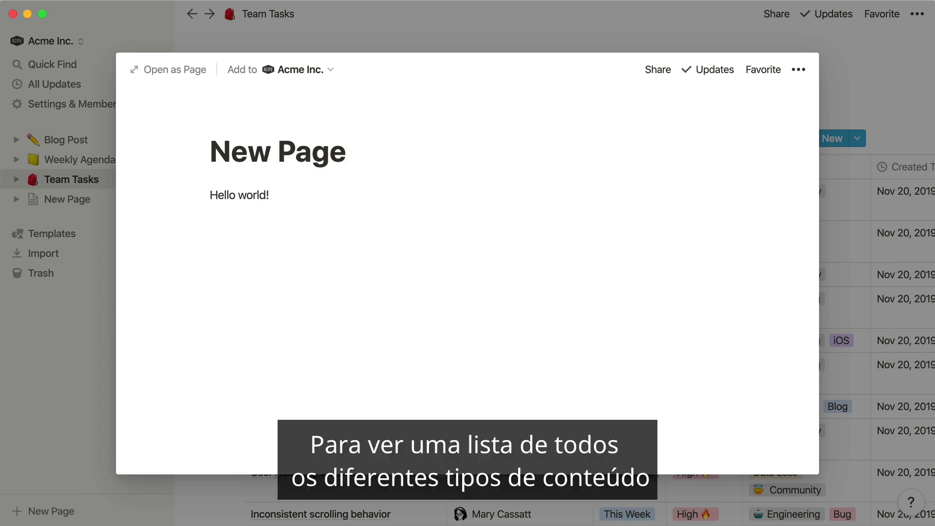
key("Return")
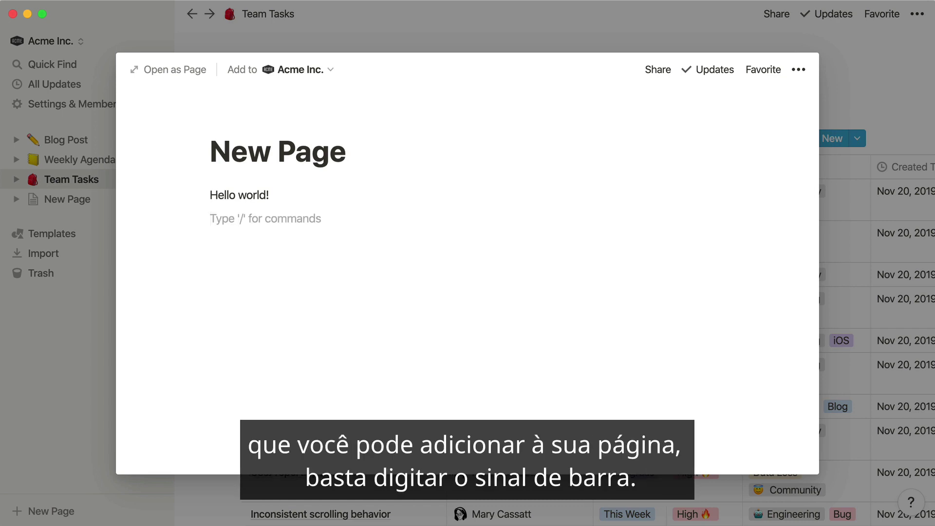
type("/")
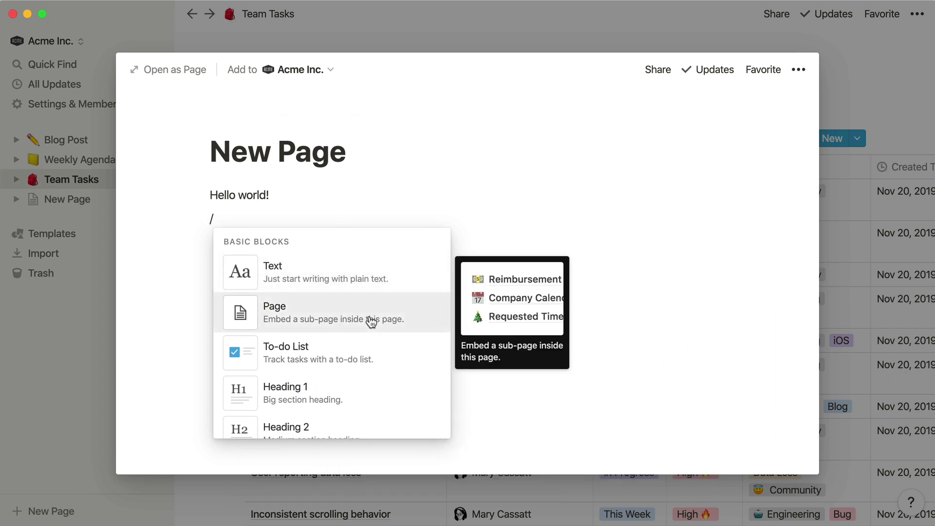
scroll(370, 322, "down", 5)
scroll(370, 322, "down", 3)
scroll(368, 324, "down", 5)
scroll(367, 324, "down", 4)
- Dismiss the block menu and set the page icon to the globe emoji from Recent
key("BackSpace")
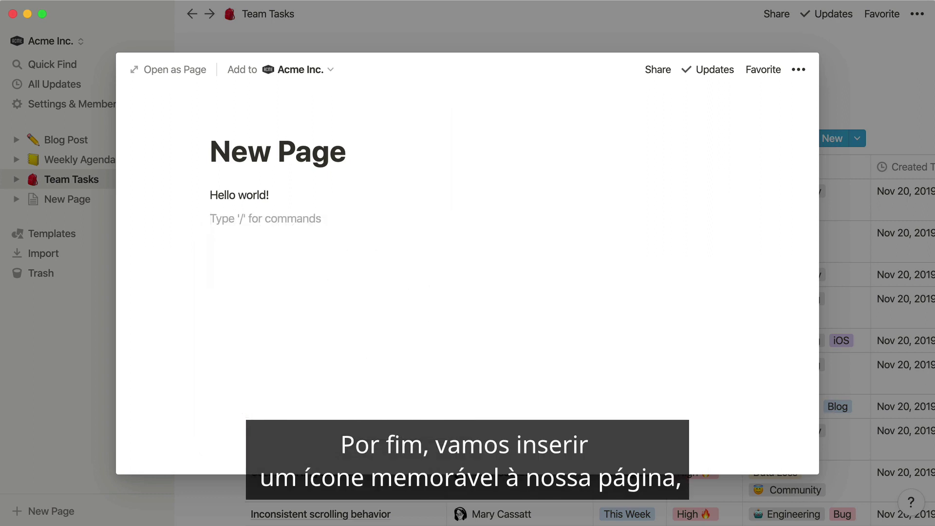
left_click(231, 122)
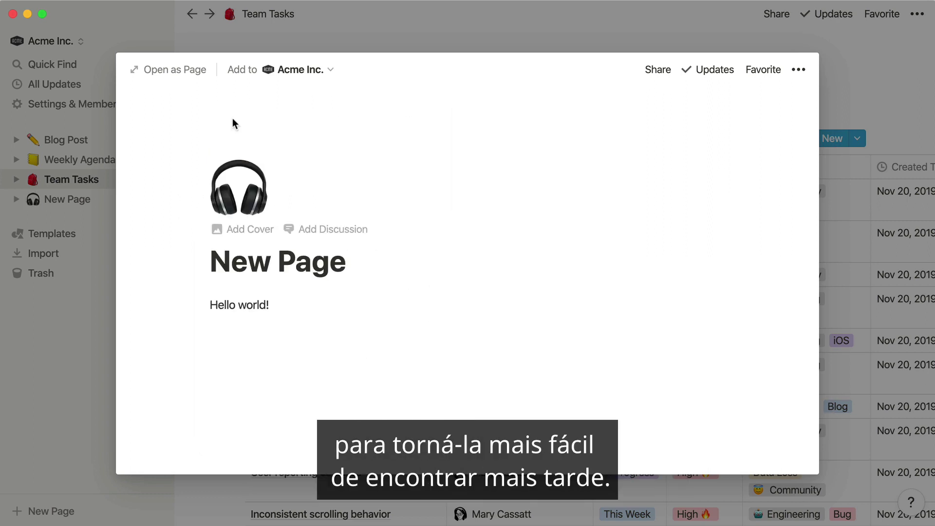
left_click(235, 201)
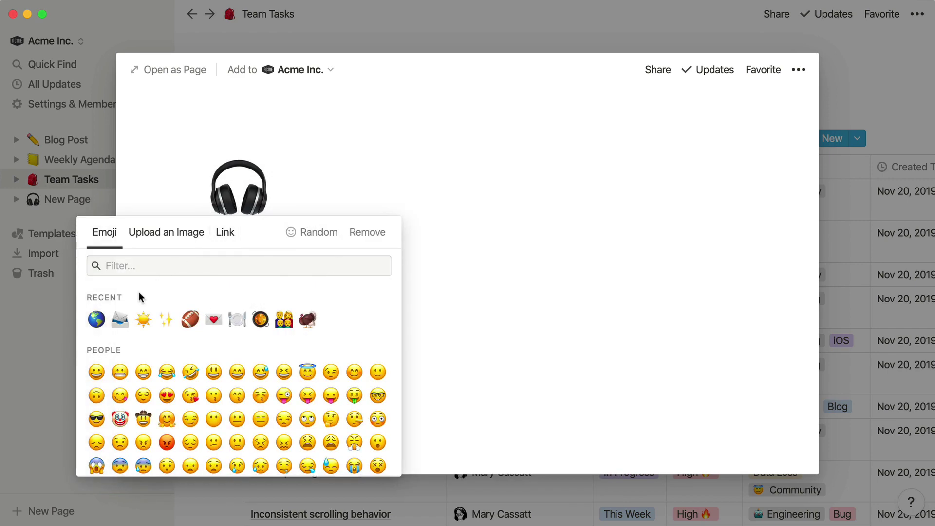
left_click(97, 319)
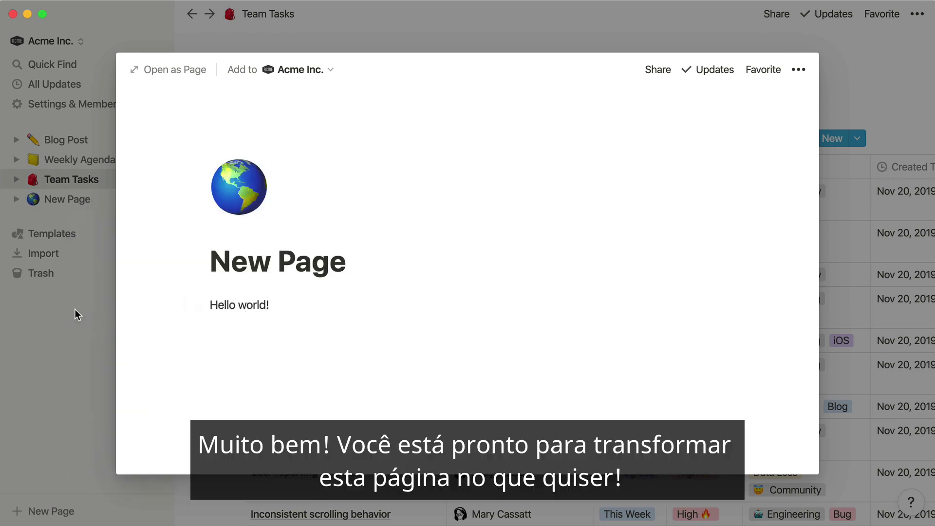
- Open the globe-icon New Page full-page from the sidebar instead of over Team Tasks
left_click(74, 309)
left_click(95, 205)
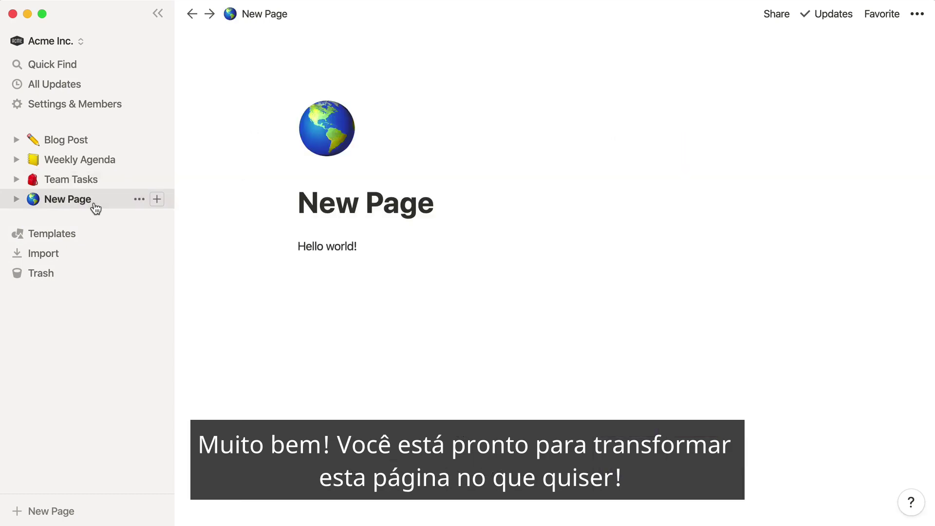